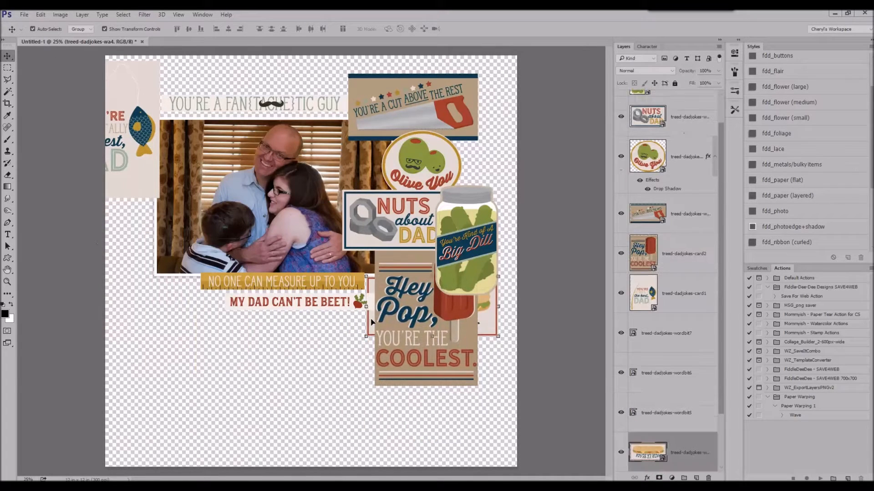
Arrange the fish and hero sandwich cards along the photo's left side, with the Souper and record cards beneath the photo.
left_click_drag(111, 163, 121, 158)
mouse_move(160, 225)
left_mouse_down()
mouse_move(162, 196)
mouse_move(164, 210)
left_mouse_up()
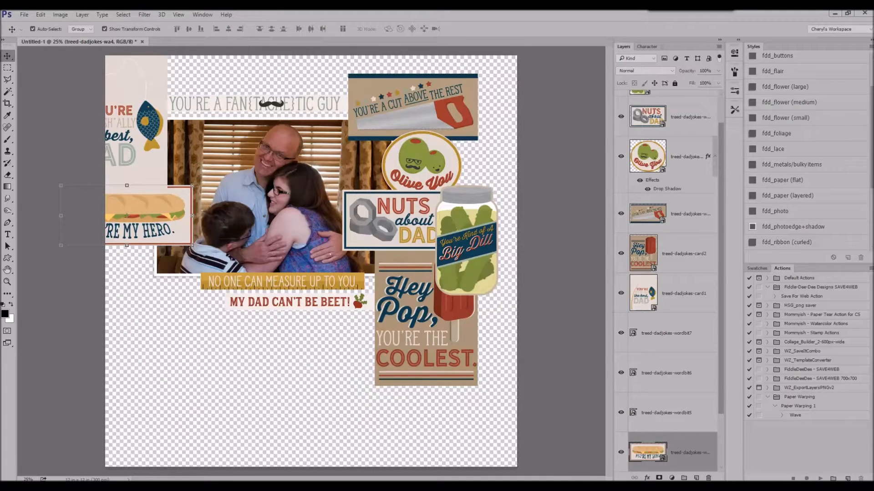
left_click_drag(318, 251, 240, 297)
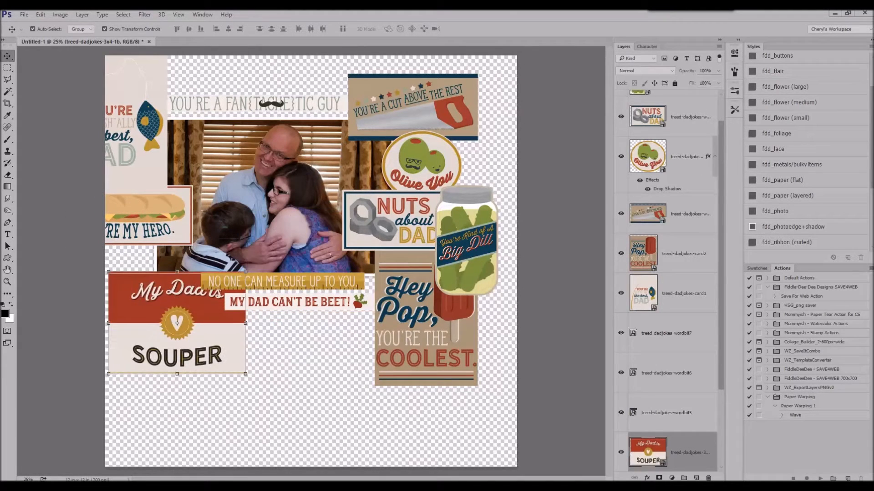
left_click_drag(558, 241, 297, 351)
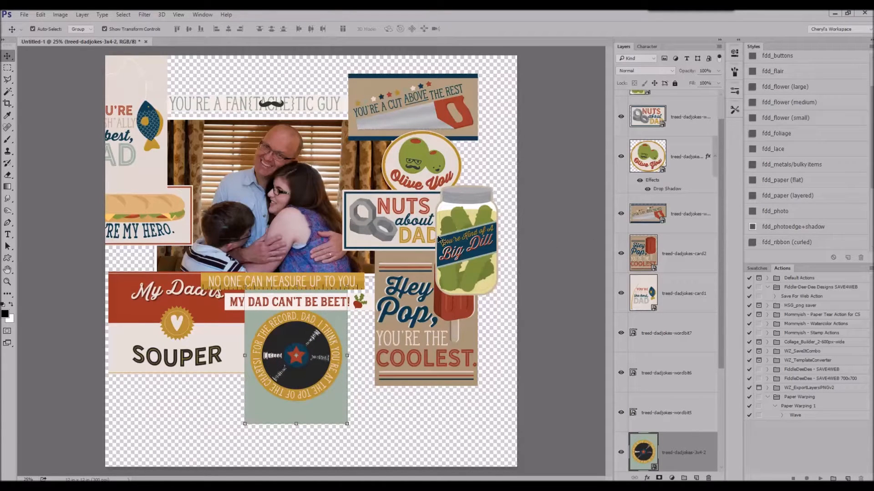
Select all the layers together, scale the whole cluster to about 72%, and center it on the page.
scroll(669, 318, "up", 2)
left_click(684, 110, "shift")
key("ctrl+t")
left_click_drag(487, 67, 372, 165)
left_click_drag(325, 206, 446, 203)
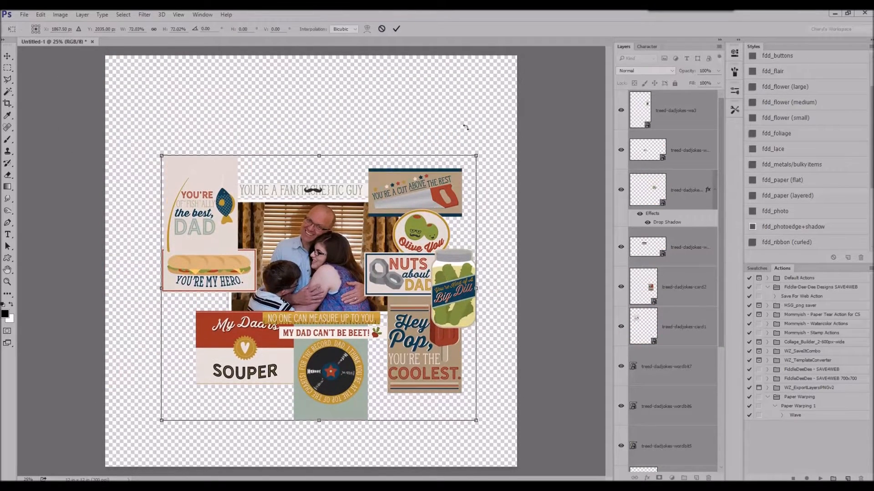
key("Return")
Move the fish card down beside the photo and place the "You're My Hero" card above it, layered in front.
left_click_drag(208, 282, 204, 304)
left_click(209, 183)
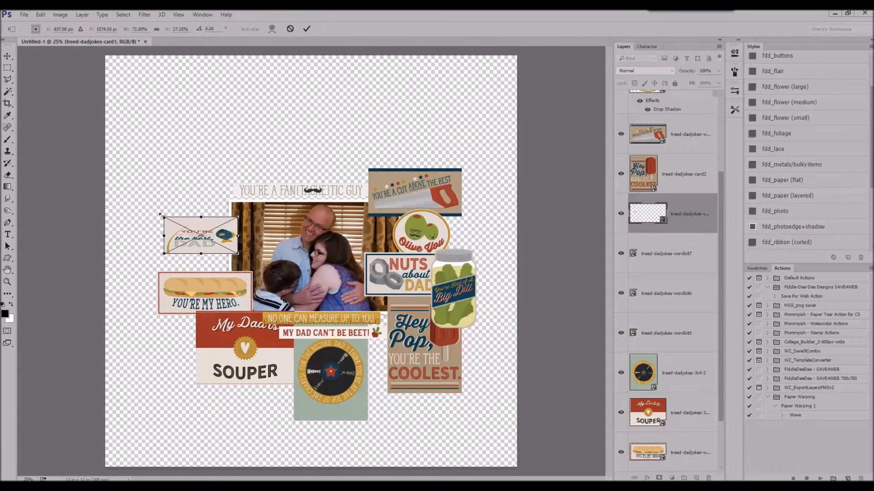
left_click_drag(208, 184, 208, 247)
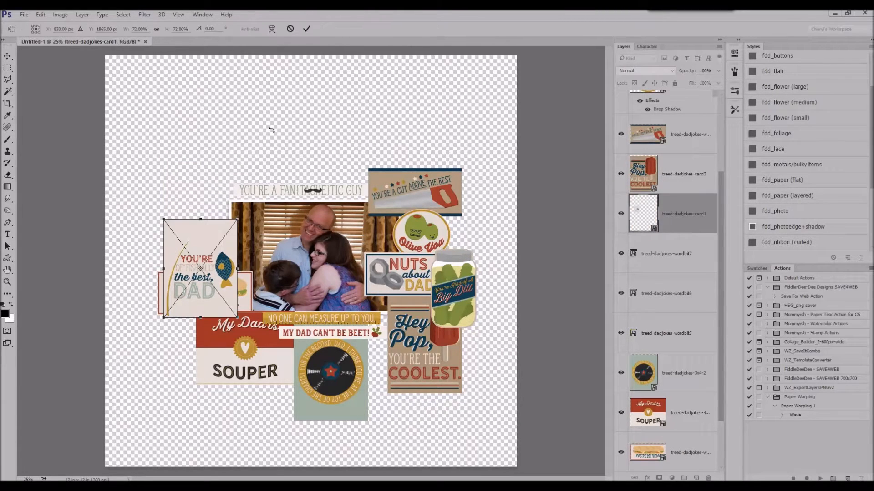
left_click_drag(245, 293, 263, 205)
left_click_drag(685, 453, 689, 203)
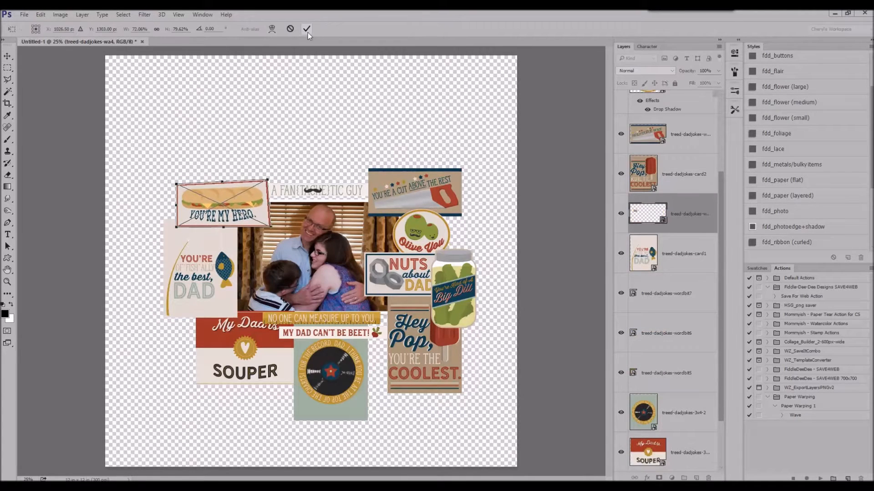
mouse_move(245, 191)
left_mouse_down()
mouse_move(218, 182)
mouse_move(241, 186)
left_mouse_up()
Move the Souper card above the photo, the mustache word strip to its right, and the pickle jar beside the hero card.
left_click_drag(346, 192, 432, 128)
left_click_drag(261, 360, 331, 182)
left_click_drag(431, 127, 461, 159)
left_click_drag(457, 273, 161, 196)
Add the landscape record card, resize and position it below the fish card, and raise it in the layer order.
left_click(351, 377)
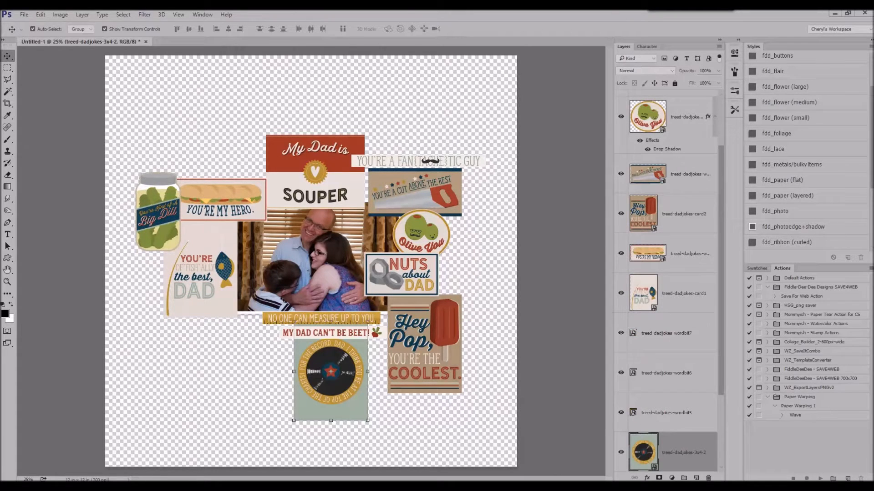
key("Return")
left_click_drag(348, 233, 298, 320)
left_click_drag(329, 296, 289, 328)
left_click_drag(266, 368, 266, 355)
left_click(306, 29)
key("ctrl+bracketright")
key("ctrl+bracketright")
key("ctrl+bracketright")
key("ctrl+bracketright")
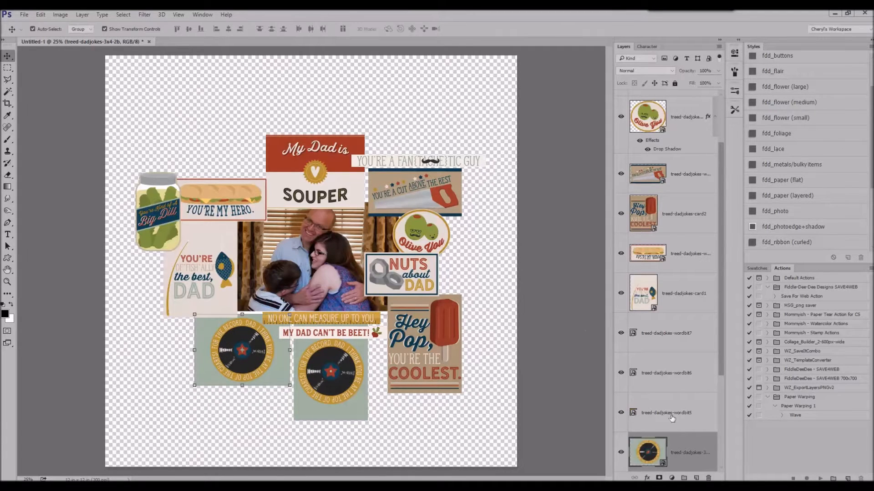
Delete the portrait record card from the layout.
left_click(314, 371)
right_click(666, 450)
left_click(753, 71)
Tuck the "Hey Pop" card under the Olive You badge and move the Nuts card to the photo's lower-right corner.
left_click_drag(429, 263, 441, 262)
left_click(459, 335)
left_click_drag(458, 300, 382, 311)
left_click(564, 215)
Move the "No one can measure up to you" strip above the hero card, and lay the beet strip in front along the record card's upper edge.
left_click_drag(309, 321, 219, 175)
left_click(305, 334)
left_click_drag(305, 333, 309, 355)
left_click_drag(274, 325, 308, 325)
left_click_drag(360, 360, 259, 313)
key("ctrl+shift+]")
Apply the fdd_paper (flat) shadow style to all the card and word strip layers at once.
scroll(675, 391, "down", 5)
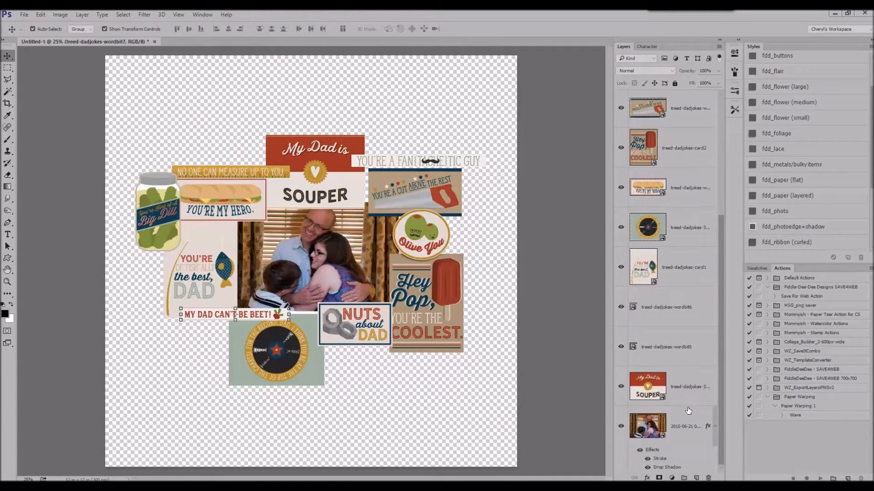
left_click(688, 401)
scroll(684, 327, "up", 5)
left_click(690, 114)
scroll(690, 182, "down", 4)
left_click(695, 382, "shift")
left_click(797, 182)
Bring the mustache word strip to the front and nudge it slightly toward the saw card.
left_click(484, 164)
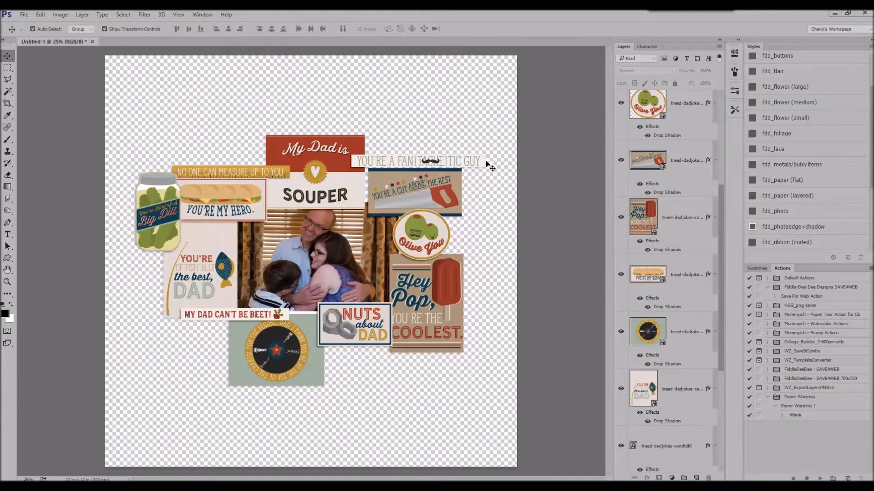
left_click_drag(461, 161, 459, 165)
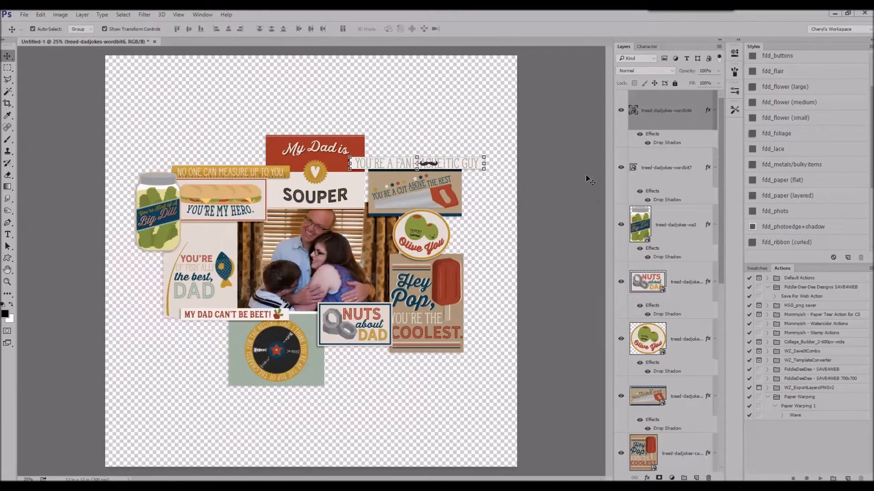
Give the Dad bottle cap the fdd_metals/bulky items style and move it to the photo's upper-left corner.
scroll(585, 178, "down", 1)
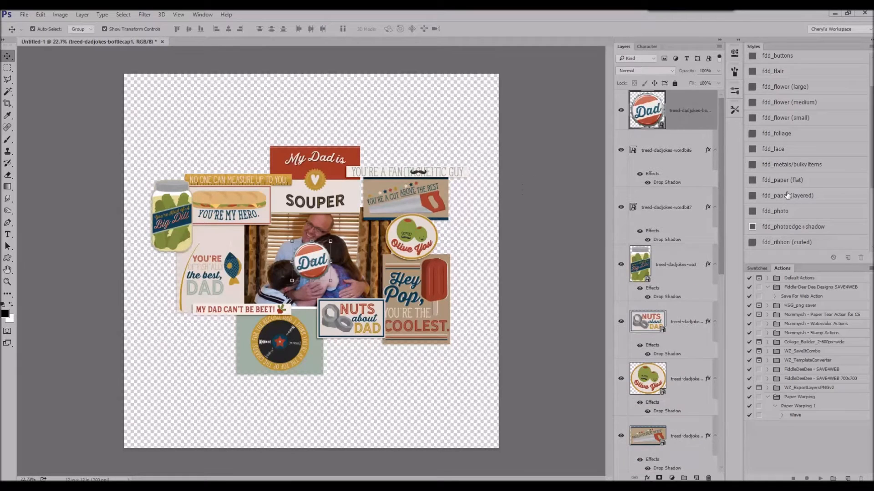
scroll(788, 194, "down", 2)
left_click(796, 129)
left_click_drag(310, 255, 249, 233)
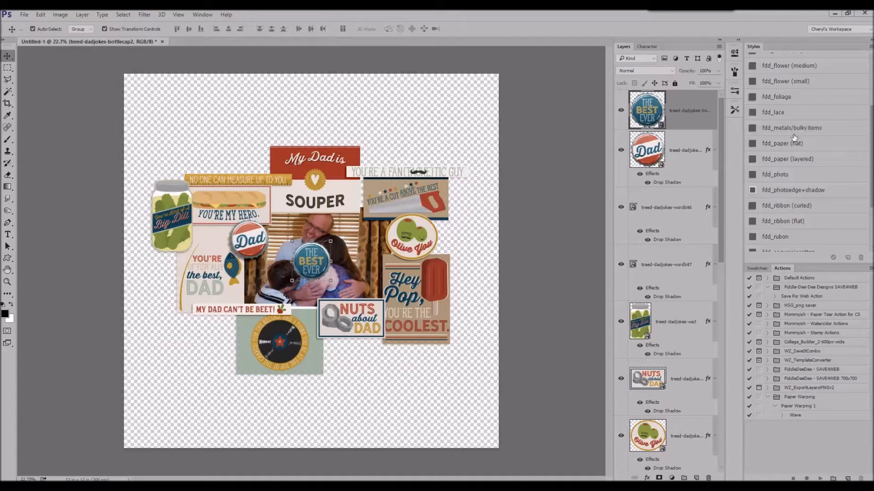
Add a shadow style to The Best Ever bottle cap, set it at the photo's upper-left corner, and move the Dad cap beside Olive You.
left_click(793, 158)
left_click_drag(299, 251, 452, 253)
left_click(655, 172)
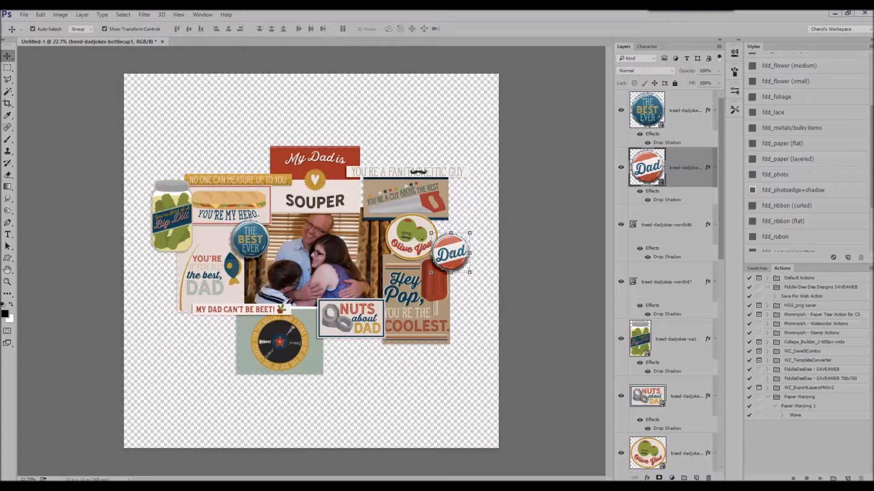
Adjust the Souper and saw cards slightly, then place the "my dad is rad" strip above the hero card with the fdd_paper (layered) style.
left_click_drag(339, 202, 380, 186)
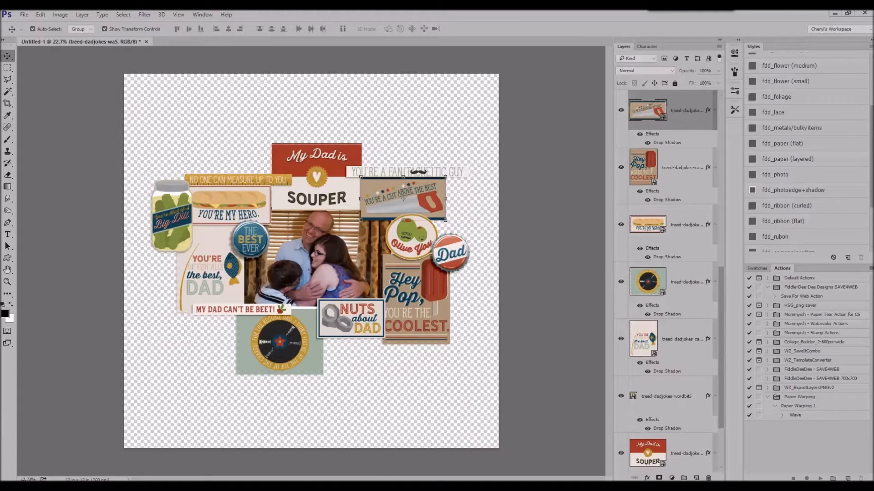
key("Return")
left_click_drag(351, 265, 260, 177)
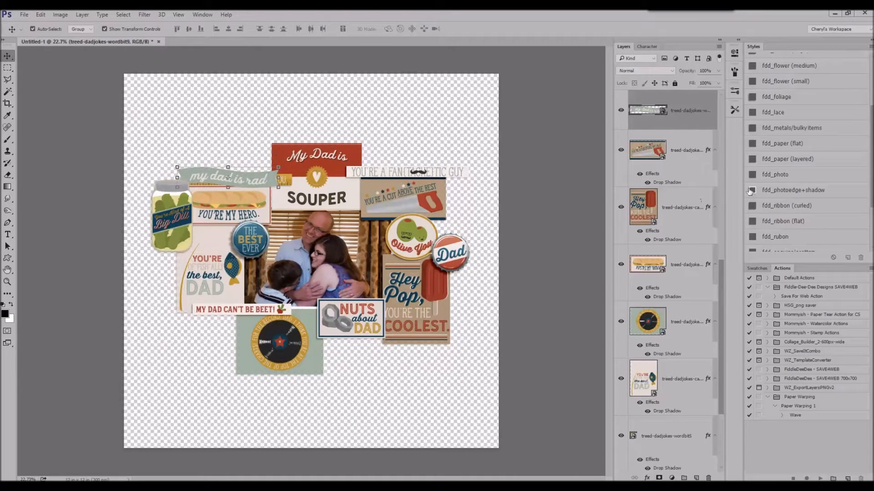
scroll(797, 226, "up", 1)
left_click(790, 177)
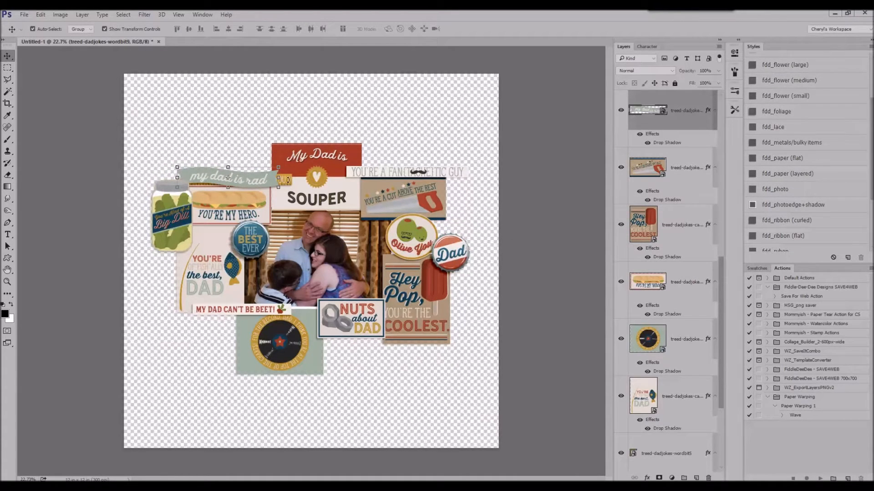
Move the "No one can measure up to you" strip directly below the Nuts card, in front of the other pieces.
left_click(412, 154)
left_click_drag(292, 182, 413, 345)
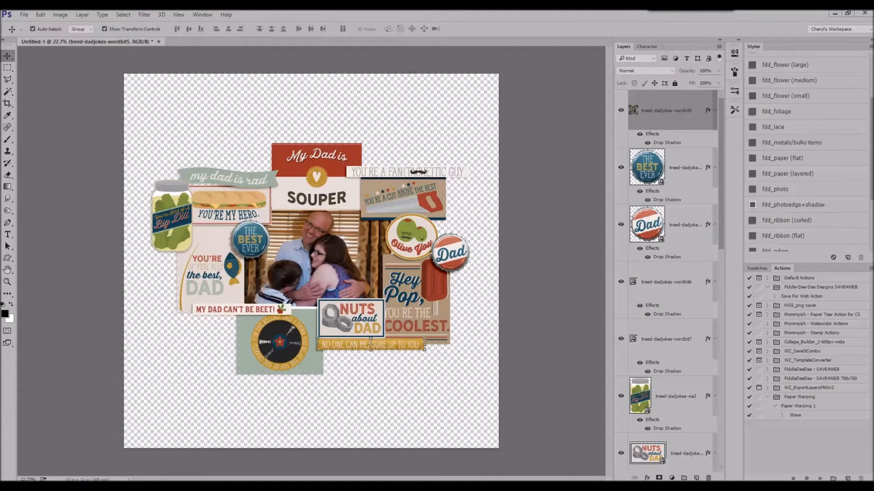
Send the red floral paint layer beneath the photo, scale it to about 69%, and place it behind the cluster's upper-left edge.
scroll(687, 345, "down", 5)
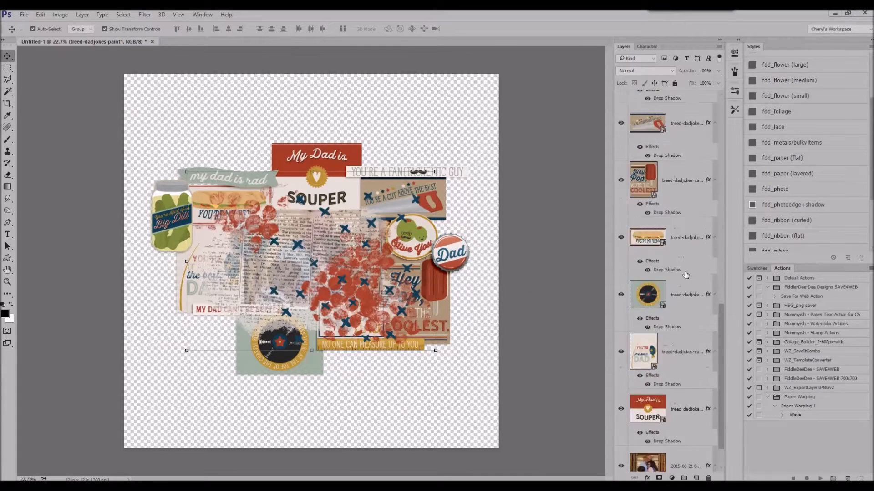
mouse_move(686, 275)
left_mouse_down()
mouse_move(681, 471)
mouse_move(677, 454)
left_mouse_up()
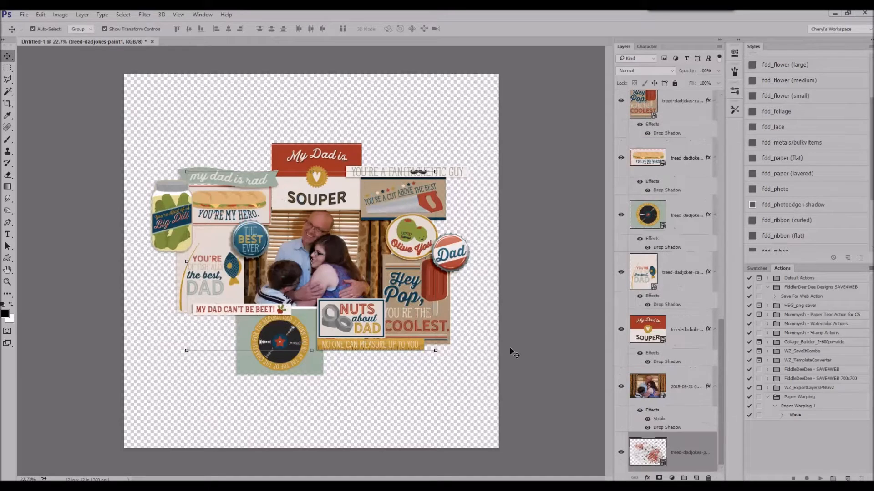
left_click_drag(353, 267, 349, 194)
left_click_drag(432, 97, 354, 149)
left_click_drag(317, 173, 312, 129)
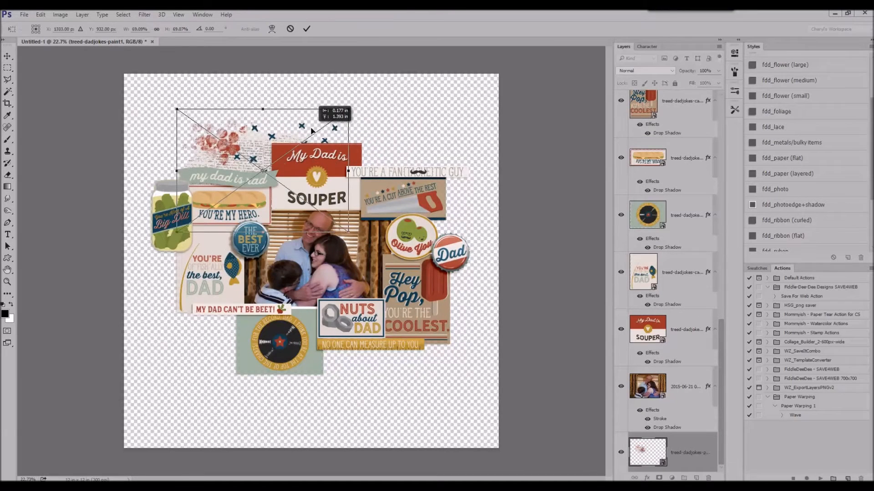
key("Return")
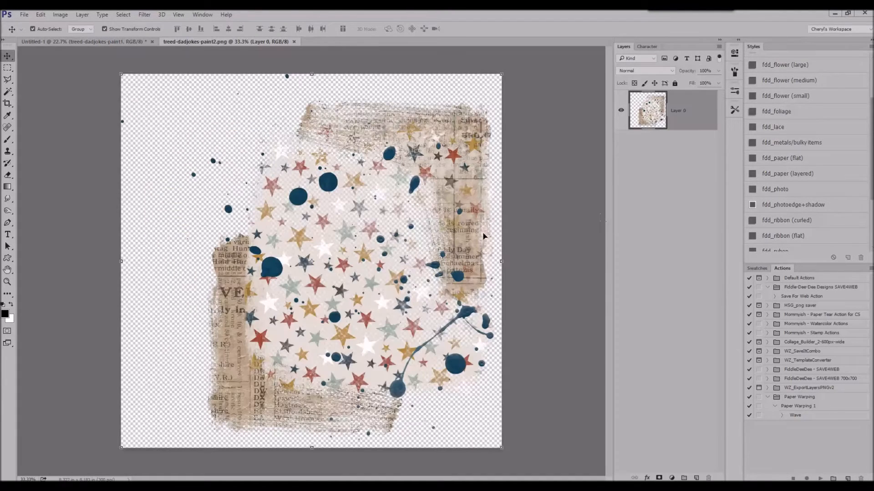
Close the separate treed-dadjokes-paint2.png document, place that paint in the layout, and shrink it behind the cluster's lower-right corner.
left_click(294, 41)
left_click_drag(873, 235, 385, 213)
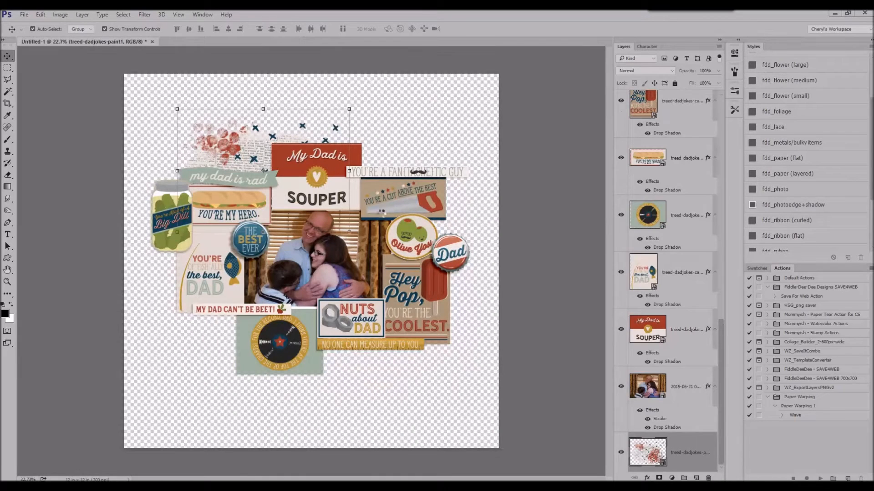
mouse_move(424, 159)
left_mouse_down()
mouse_move(475, 188)
mouse_move(483, 172)
mouse_move(378, 276)
left_mouse_up()
mouse_move(320, 288)
left_mouse_down()
mouse_move(399, 265)
mouse_move(409, 251)
left_mouse_up()
left_click(306, 29)
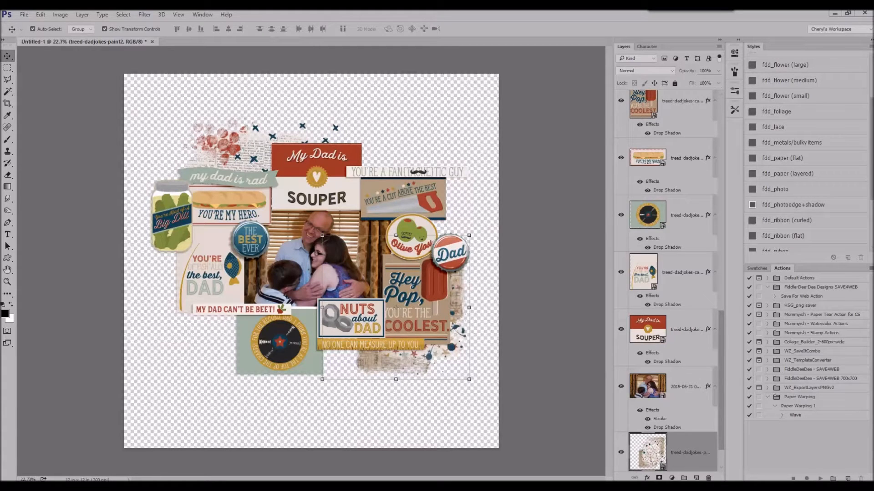
Place the "#1 Dad" title above the cluster's upper-left paint and apply the fdd_paper (flat) style to it.
scroll(714, 214, "up", 12)
left_click(678, 110)
left_click_drag(873, 234, 329, 251)
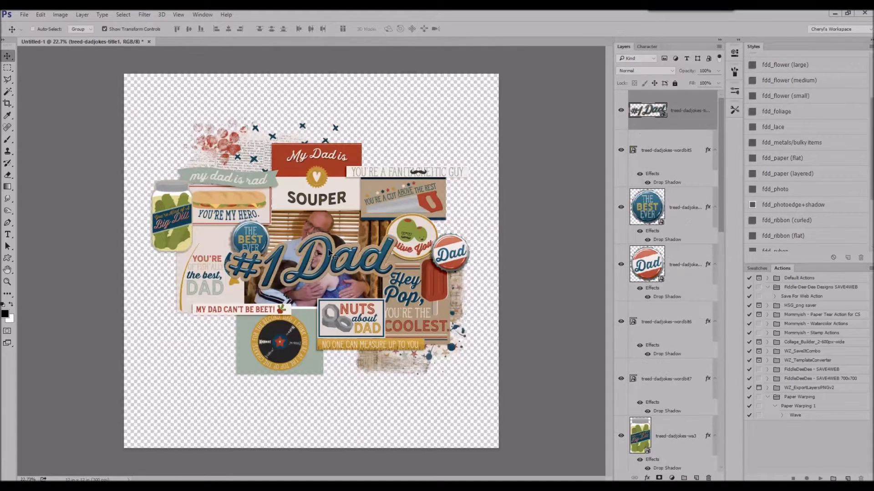
left_click_drag(309, 127, 289, 109)
key("Return")
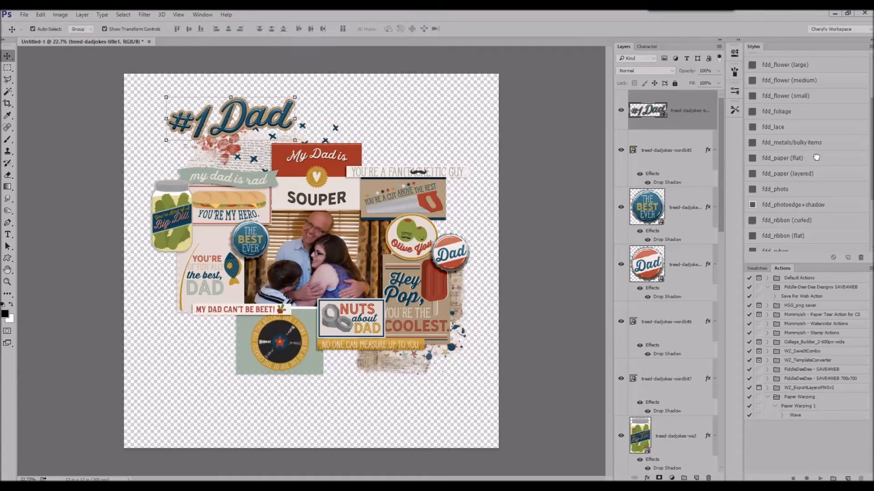
left_click(816, 157)
Add the tape piece right of the Olive You badge and layer it behind the badge and the Dad bottle cap.
key("Return")
left_click_drag(321, 256, 457, 223)
left_click_drag(686, 108, 669, 471)
left_click_drag(470, 223, 463, 223)
scroll(814, 202, "down", 3)
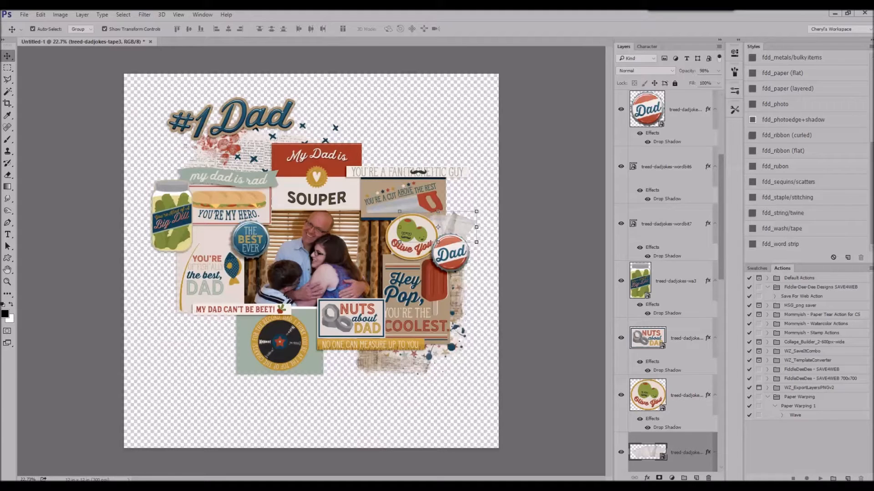
Place the tan solid paper over the full page and send it beneath all other layers as the background.
left_click_drag(719, 250, 500, 223)
key("Return")
scroll(673, 364, "down", 8)
scroll(674, 319, "up", 2)
left_click_drag(651, 155, 646, 474)
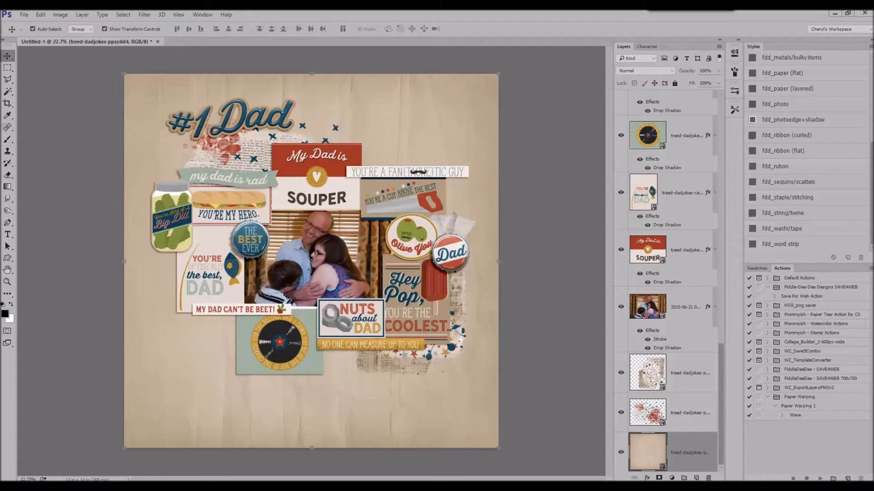
Put the striped paper beneath the tan paper, shift the tan paper 0.38 in right, and give it the fdd_paper (layered) style.
key("Return")
scroll(694, 414, "down", 3)
left_click_drag(694, 414, 695, 470)
left_click(692, 414)
left_click_drag(487, 318, 496, 320)
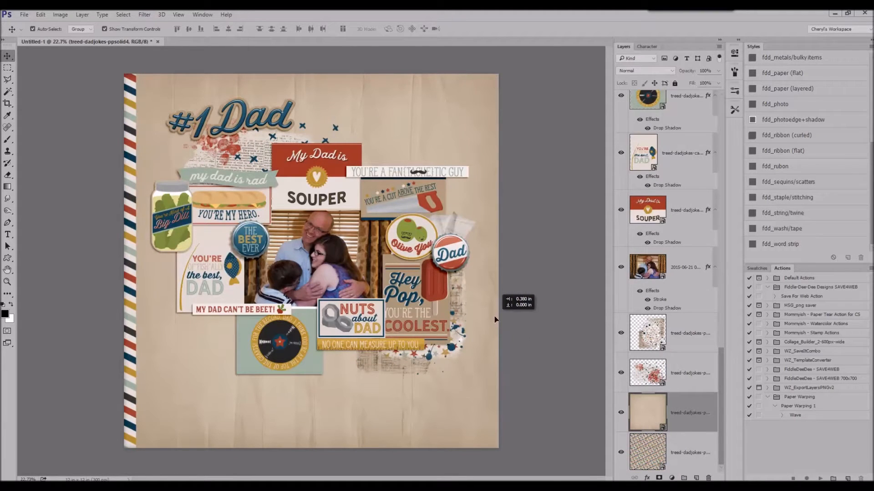
left_click(796, 89)
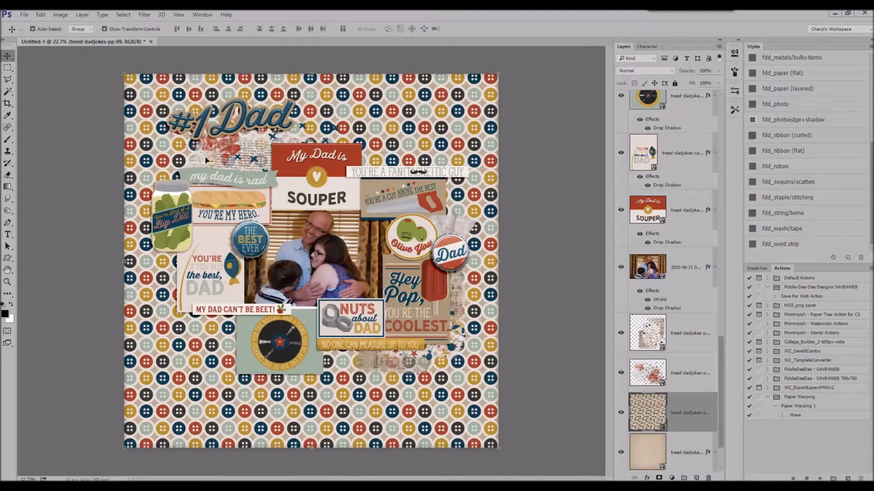
Copy a rectangle of the button paper around the record card to a new layer and delete the full button paper.
left_click(7, 67)
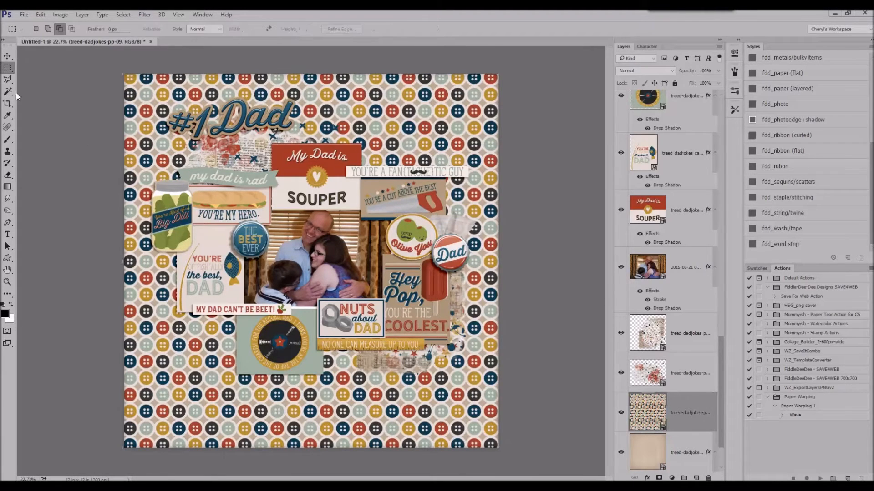
left_click_drag(173, 311, 345, 382)
key("ctrl+j")
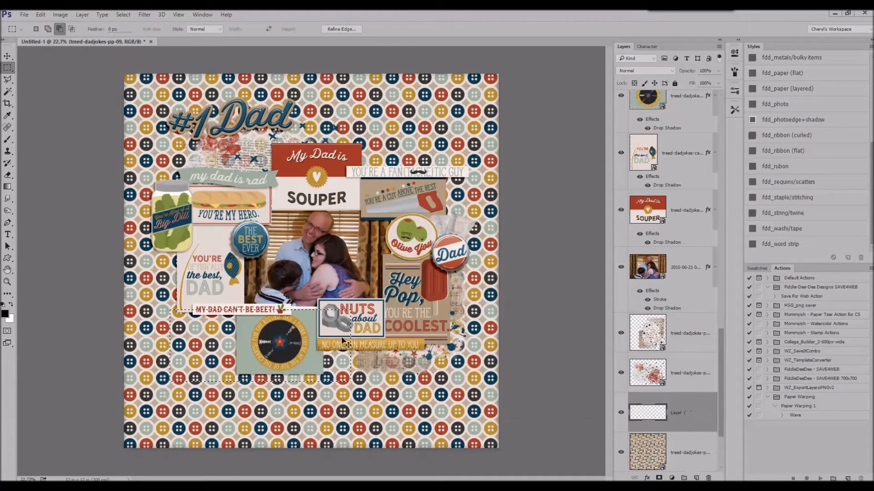
right_click(691, 448)
Apply the fdd_paper (flat) style to the tan background paper and to the button paper piece.
left_click(796, 73)
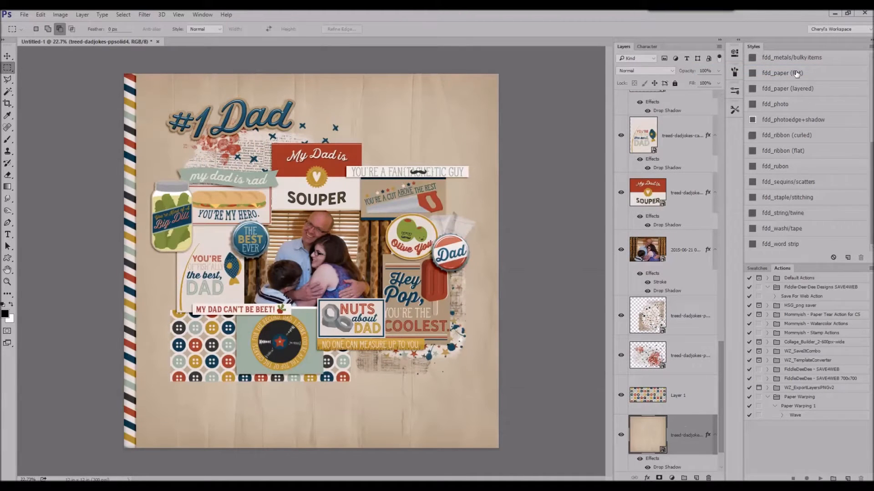
left_click(693, 396)
left_click(801, 73)
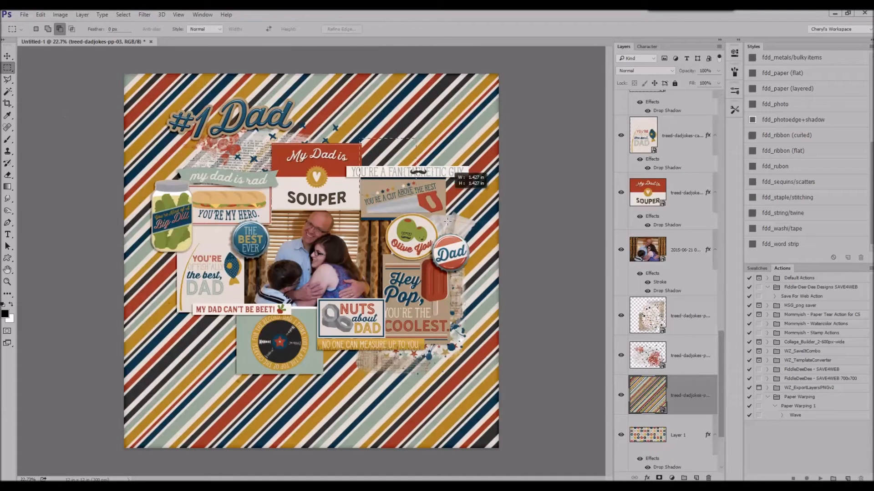
Replace the full striped paper with a rectangular piece of it behind the right-hand cards, using the fdd_paper (flat) style.
left_click_drag(446, 221, 469, 310)
key("ctrl+j")
right_click(675, 428)
left_click(694, 71)
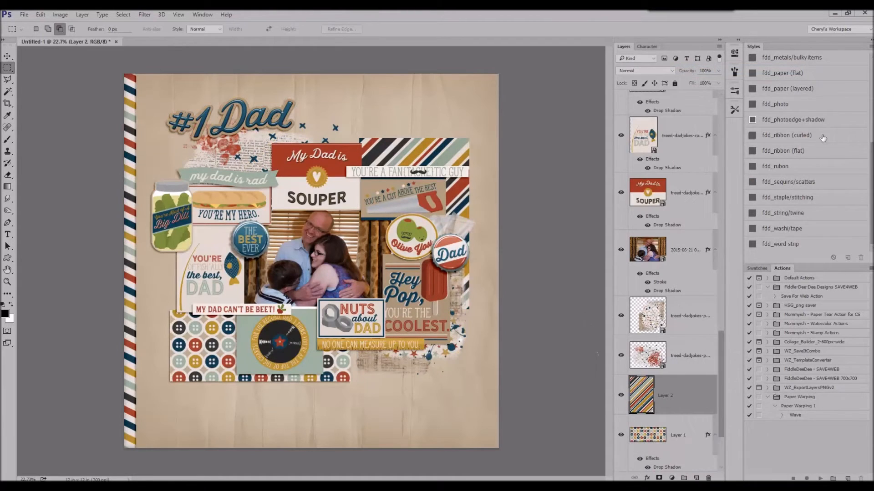
left_click(787, 72)
key("v")
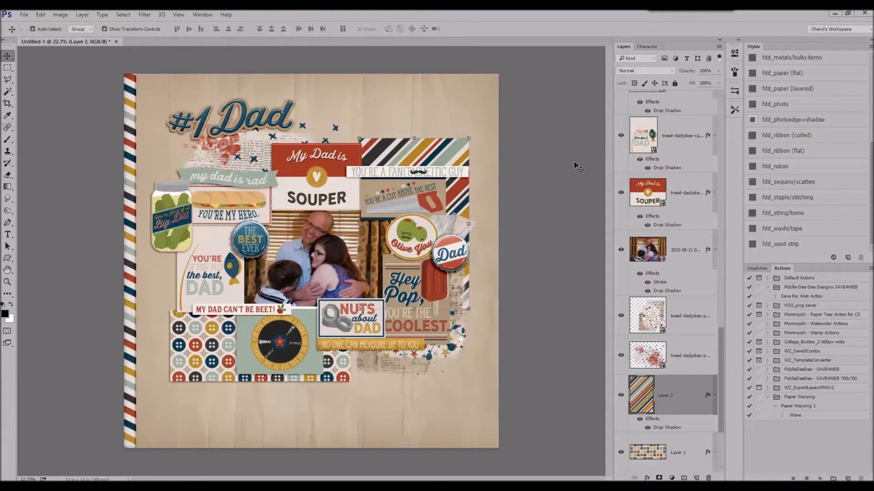
Send the two paint splatter layers beneath the paper pieces and shift the striped piece down and left.
left_click_drag(452, 150, 452, 152)
left_click(446, 346)
left_click(669, 359, "shift")
left_click_drag(672, 366, 684, 472)
left_click_drag(410, 157, 399, 166)
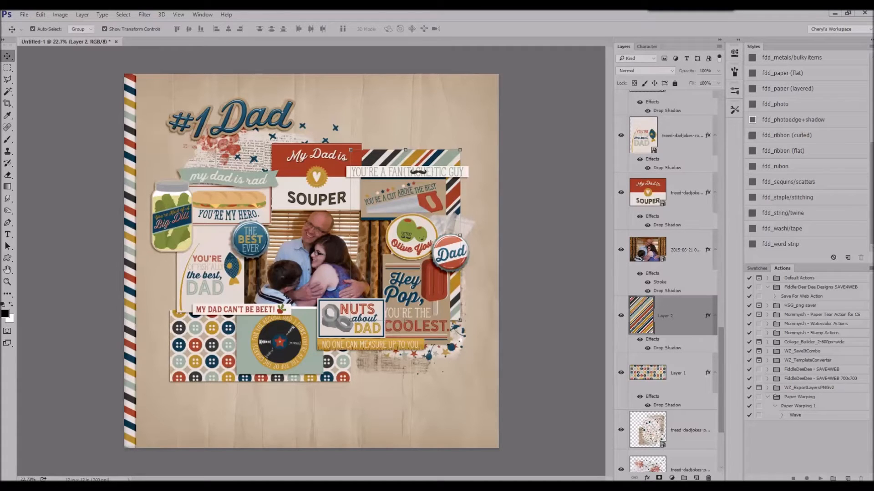
Place the pennant banner over the button paper below the record card, scale it down, and apply the fdd_paper (layered) style.
left_click(338, 355)
left_click_drag(375, 256, 367, 382)
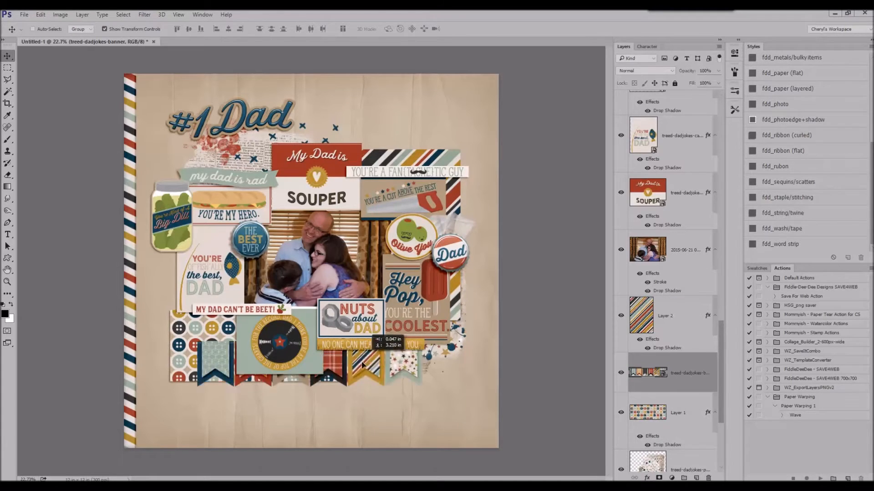
left_click_drag(419, 366, 330, 388)
left_click(307, 29)
left_click(802, 90)
Hang the banner from the button paper's lower edge and set it one layer above the button paper.
scroll(682, 213, "down", 4)
left_click_drag(682, 213, 687, 291)
left_click_drag(322, 389, 322, 396)
left_click_drag(288, 373, 339, 373)
left_click_drag(356, 430, 355, 411)
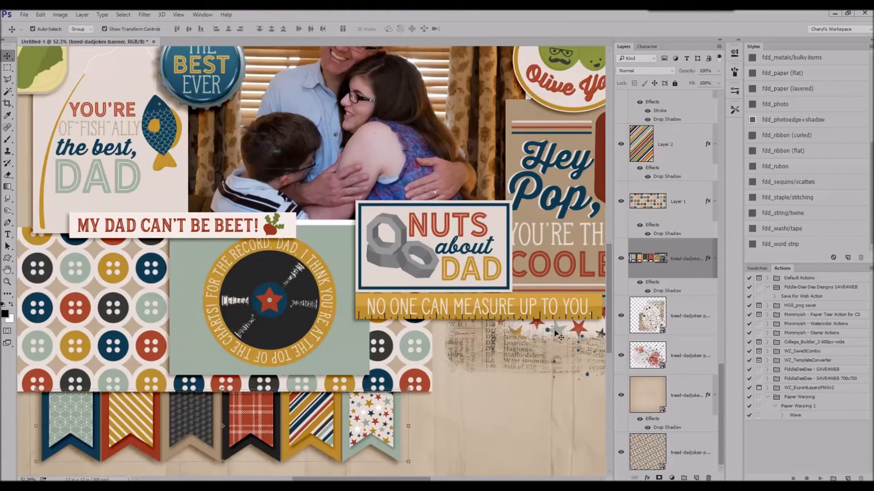
key("ctrl+bracketright")
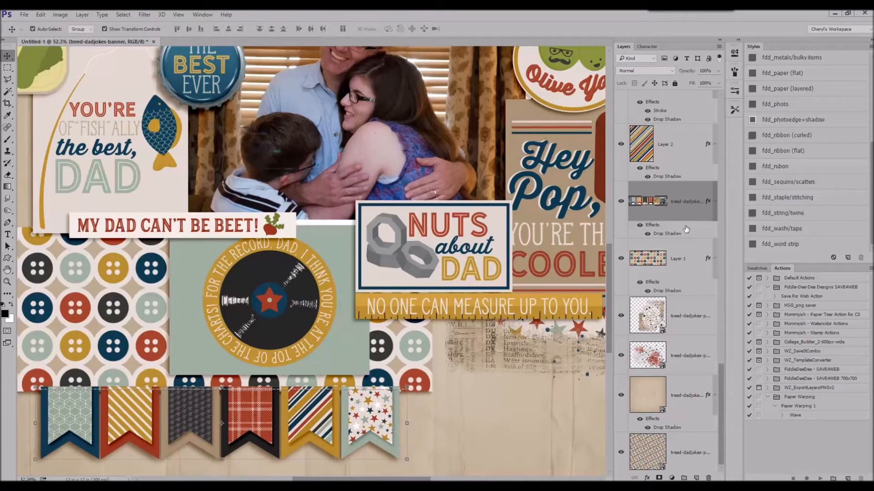
key("ctrl+0")
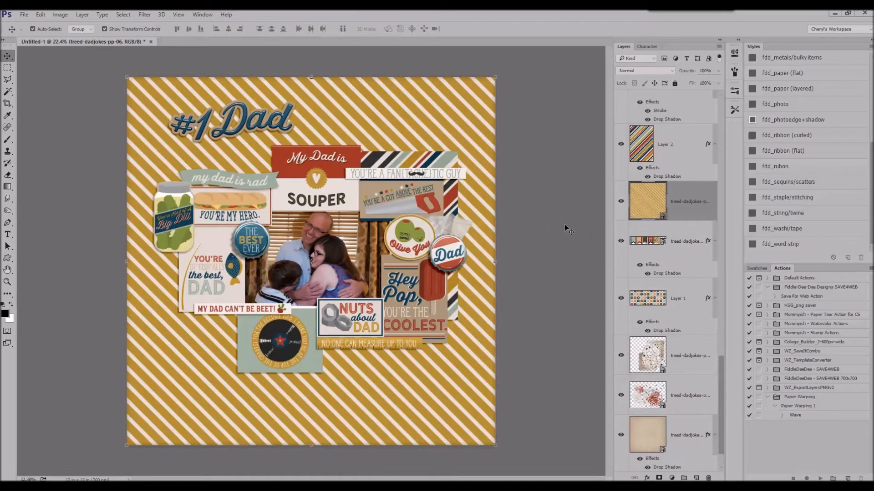
Send the yellow striped paper beneath the tan paper and shift both right so two patterned strips show along the page's left edge.
left_click_drag(692, 203, 673, 458)
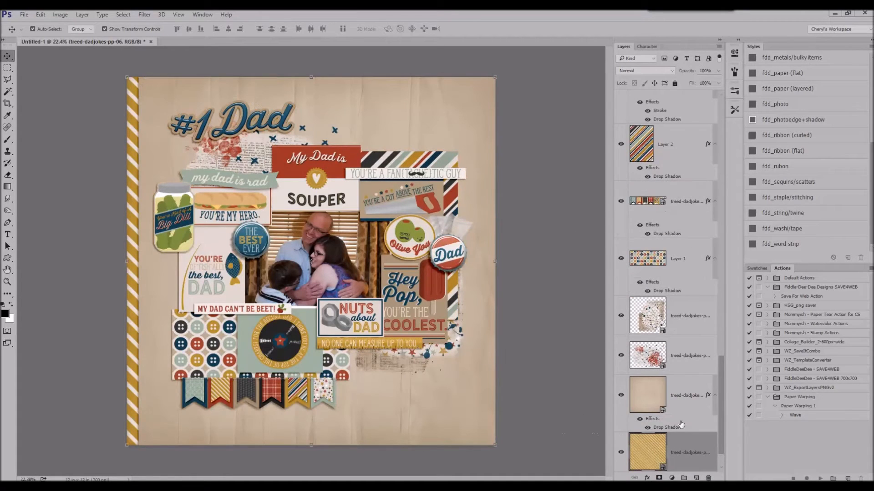
key("alt+shift+bracketright")
left_click_drag(488, 345, 493, 346)
left_click(40, 15)
left_click(51, 24)
key("alt+shift+bracketright")
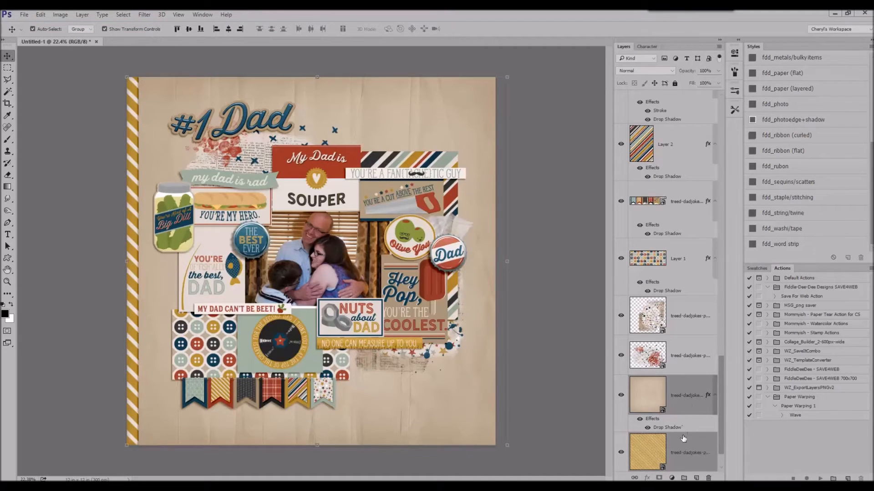
left_click(686, 448)
left_click_drag(431, 385, 442, 384)
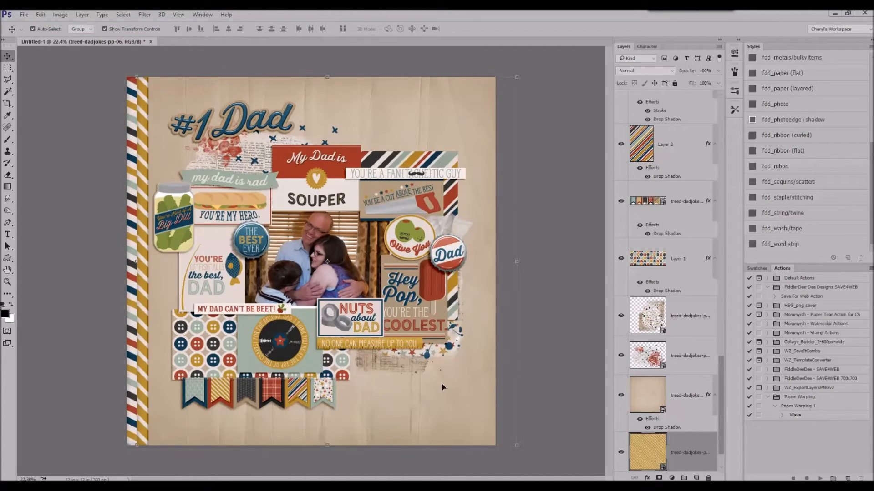
Replace the yellow striped paper with the star paper, shifted right beneath the tan paper, and apply the fdd_paper (flat) style.
left_click(538, 297)
left_click(145, 227)
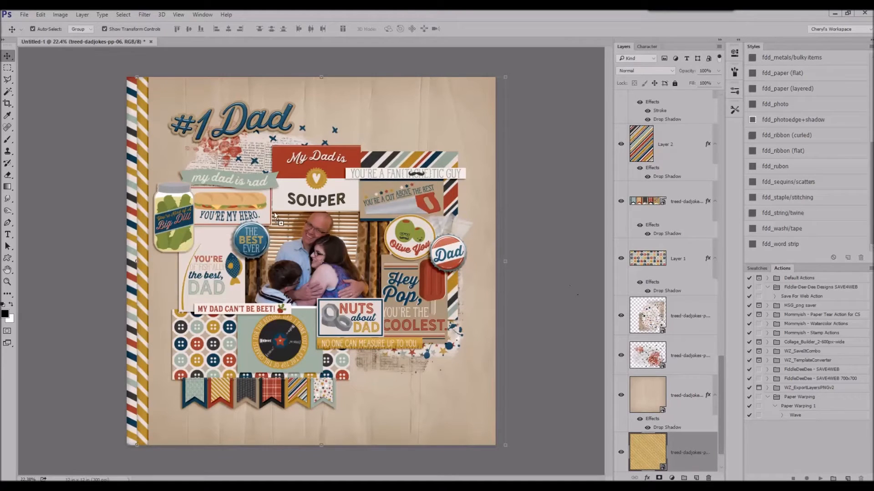
key("Return")
left_click_drag(132, 191, 144, 192)
left_click(795, 77)
scroll(689, 412, "down", 3)
right_click(689, 413)
left_click(702, 71)
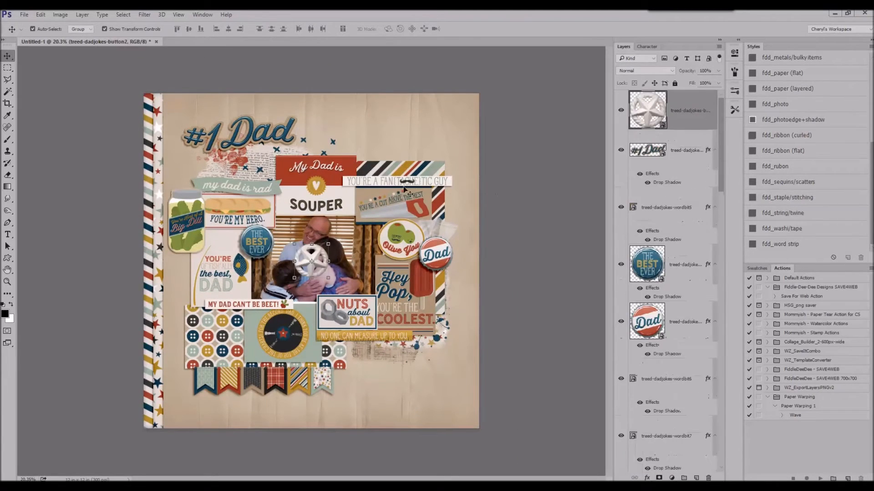
Place the white star button at the ruler strip's right end, scaled to about 64%, with the fdd_buttons style.
left_click_drag(318, 254, 430, 350)
scroll(797, 97, "up", 5)
scroll(797, 98, "up", 2)
left_click(789, 107)
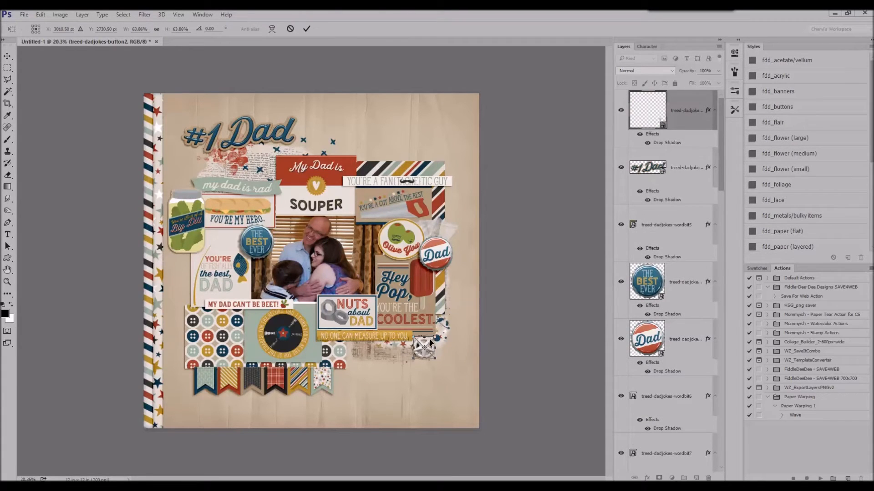
left_click(307, 30)
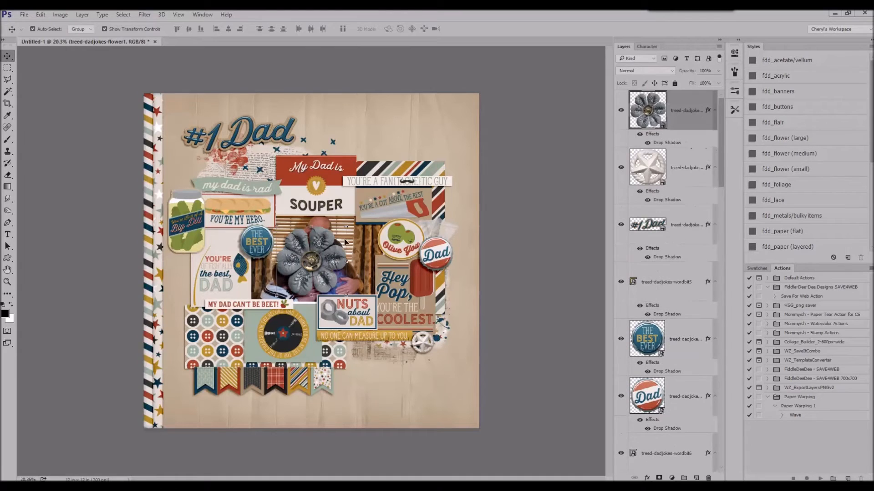
Scale the gray flower down above the pickle jar and layer the red and black flower over it with the fdd_flower (large) style.
left_click_drag(346, 227, 195, 164)
left_click(306, 30)
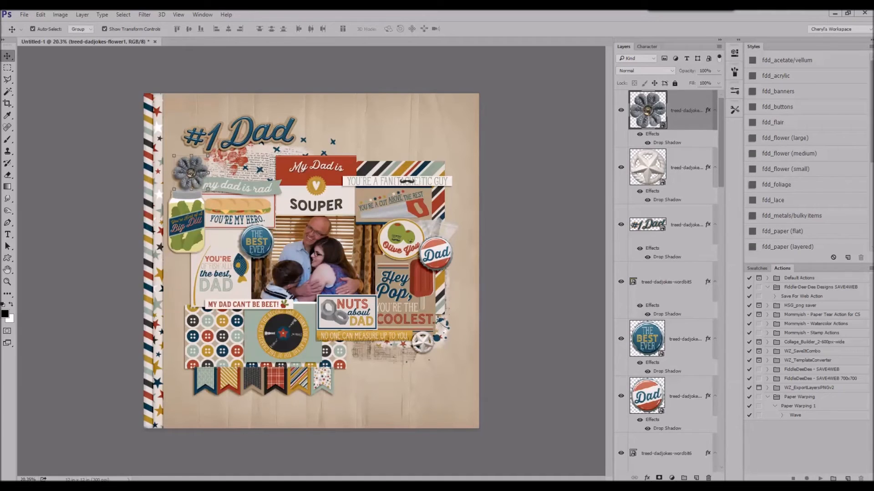
left_click_drag(873, 225, 430, 225)
left_click(794, 142)
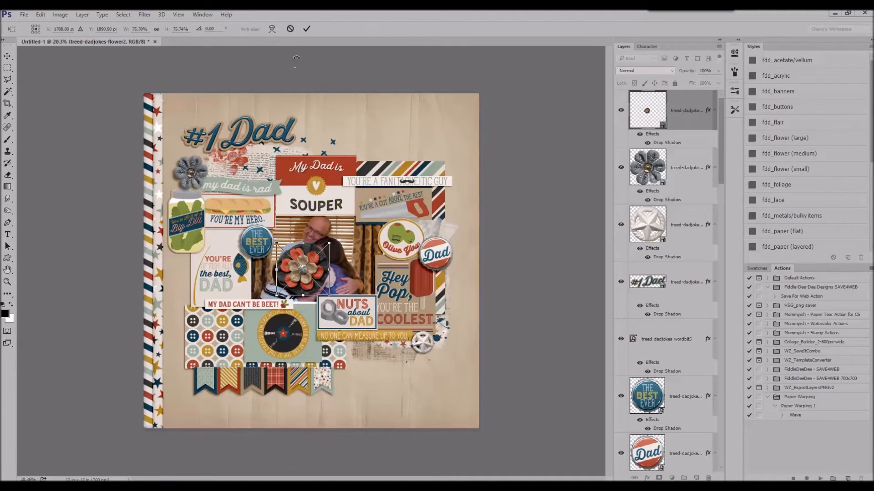
left_click_drag(312, 251, 187, 157)
left_click(307, 29)
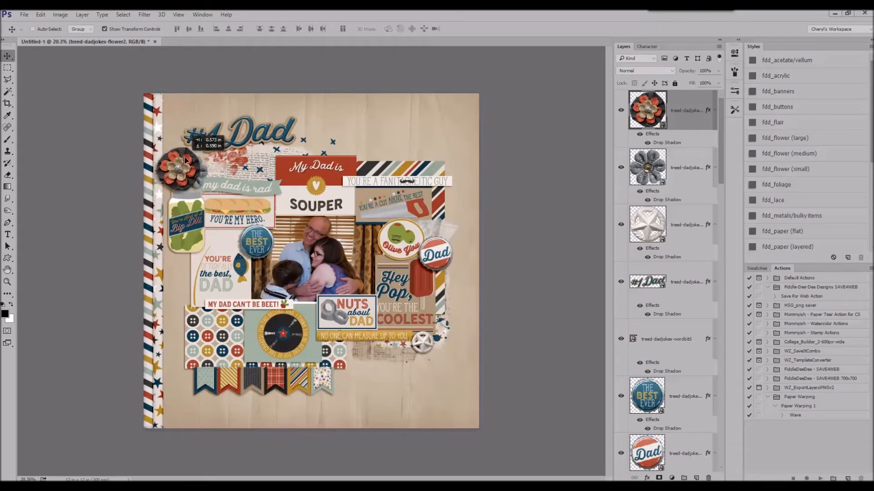
Move the #1 Dad title right and tuck the gray flower between the title and the red and black flower.
left_click_drag(294, 125, 328, 129, "ctrl")
left_click(205, 169)
left_click(208, 172)
left_click(306, 29)
left_click_drag(209, 172, 216, 153, "ctrl")
left_click(306, 30)
left_click(117, 166)
Place the yellow flower at the Hey Pop card's lower right corner, scaled down, with the fdd_flower (medium) style.
left_click_drag(477, 199, 344, 202)
key("Return")
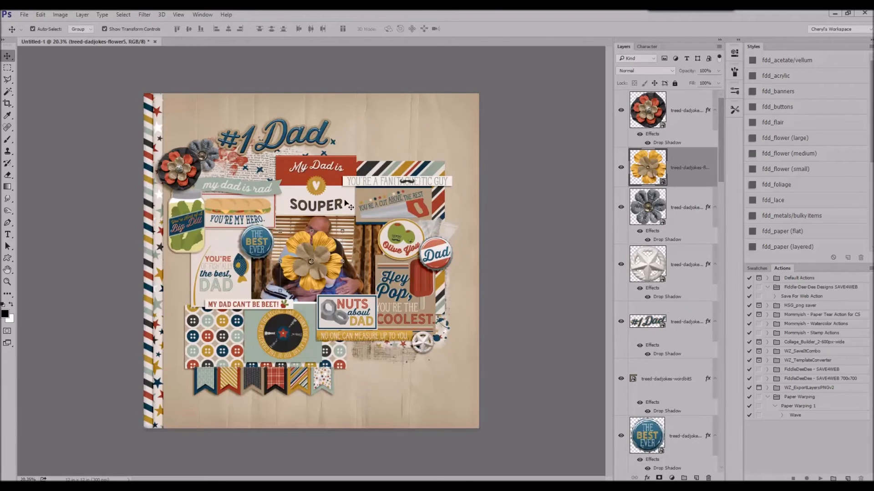
left_click(785, 152)
left_click_drag(307, 271, 453, 321)
Place the light green flower below the ruler strip beside the star button, scaled down, with the fdd_flower (medium) style.
left_click_drag(476, 227, 387, 248)
key("Return")
left_click(784, 154)
left_click_drag(341, 233, 405, 353)
left_click(306, 29)
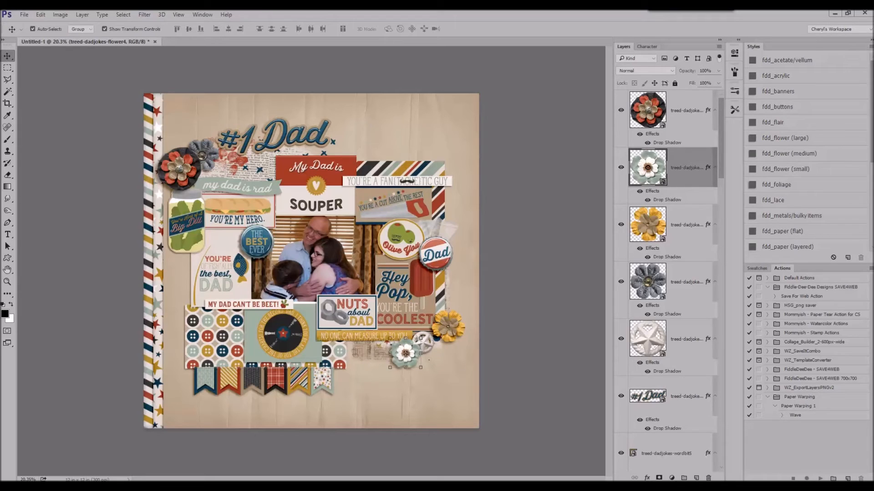
Place the blue and yellow flower below the star button and apply the fdd_flower (medium) style.
key("Return")
left_click_drag(404, 222, 453, 366)
left_click(799, 156)
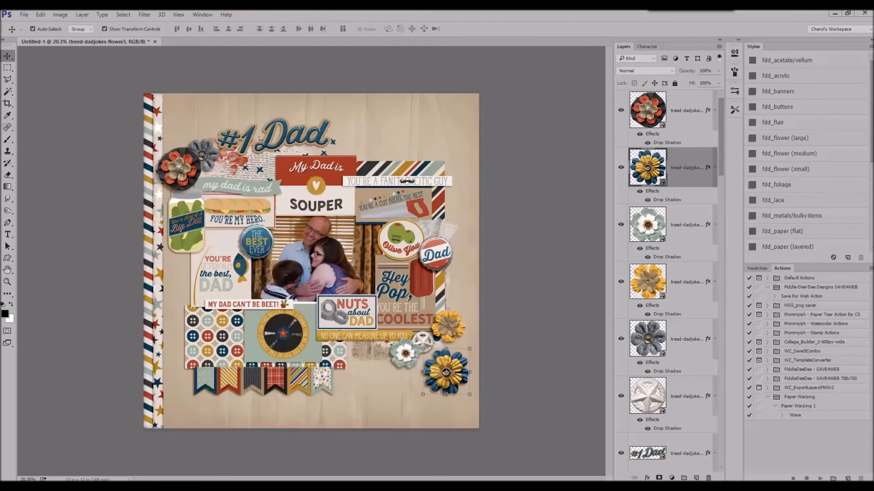
Place the round red and white label behind the striped paper piece, peeking above its top edge, with the fdd_paper (flat) style.
left_click(463, 198)
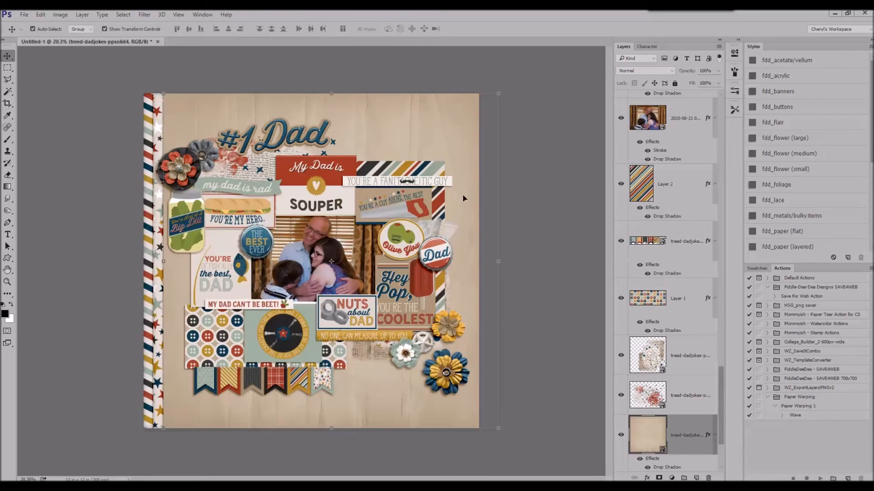
left_click(402, 171)
left_click(673, 236)
key("Return")
left_click_drag(400, 182, 429, 150)
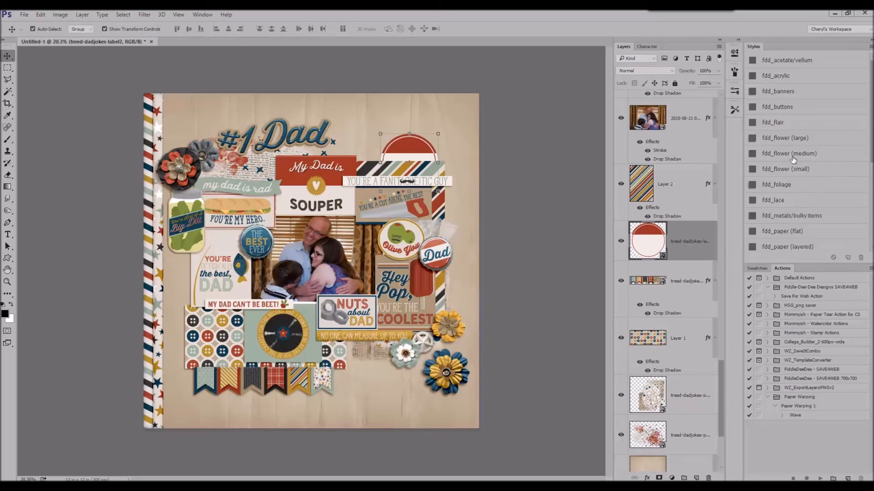
scroll(793, 158, "down", 1)
left_click(805, 202)
left_click_drag(397, 145, 398, 143)
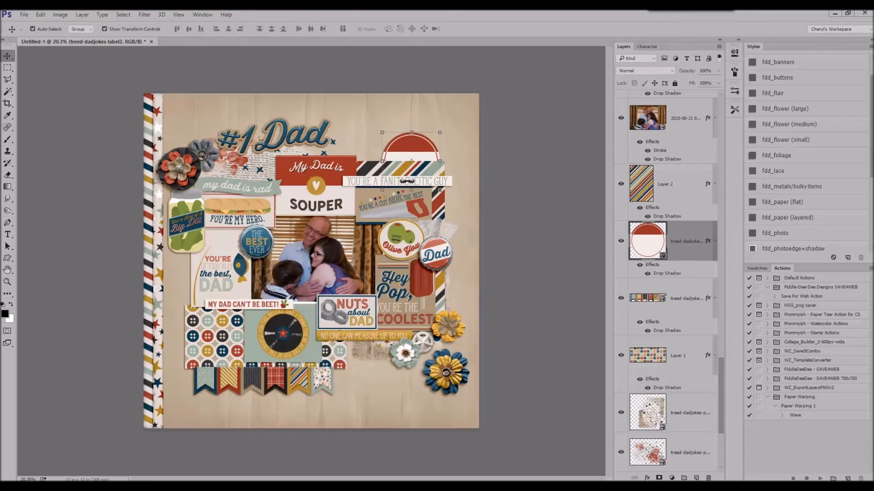
Place the red plaid ribbon horizontally beneath the ruler strip, behind the flowers, and apply the fdd_ribbon (flat) style.
key("Return")
left_click_drag(479, 251, 330, 263)
left_click(307, 30)
left_click_drag(174, 267, 292, 345)
scroll(810, 209, "down", 3)
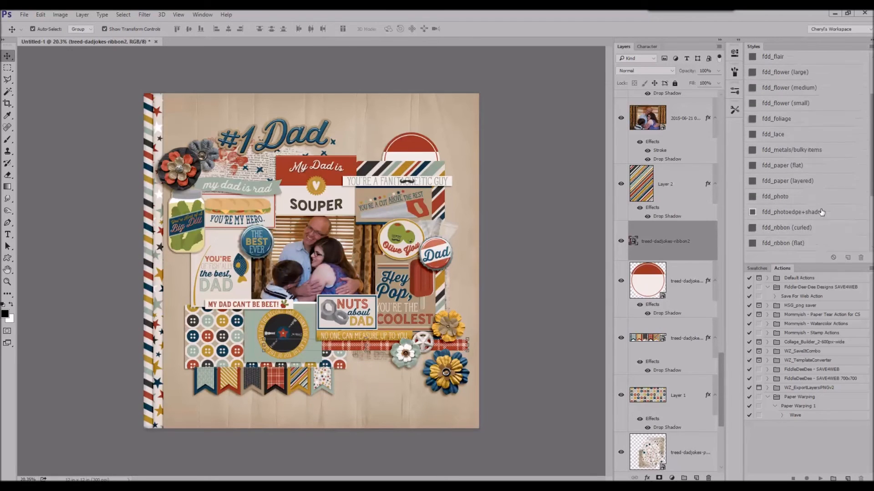
left_click(812, 214)
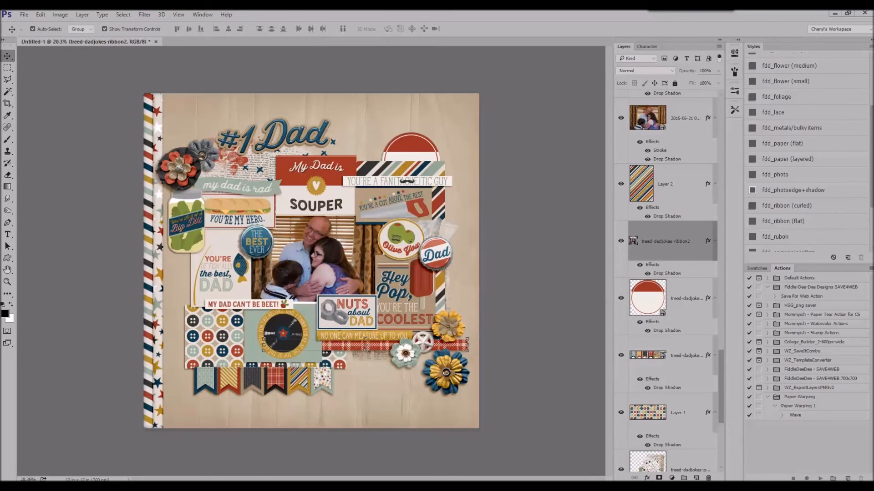
Place the blue string over the plaid ribbon behind the flowers, scaled down, and apply the fdd_string/twine style.
key("Return")
left_click_drag(300, 259, 372, 341)
mouse_move(470, 314)
left_mouse_down()
mouse_move(440, 333)
mouse_move(467, 331)
left_mouse_up()
left_click(307, 28)
scroll(842, 219, "down", 2)
scroll(842, 218, "down", 2)
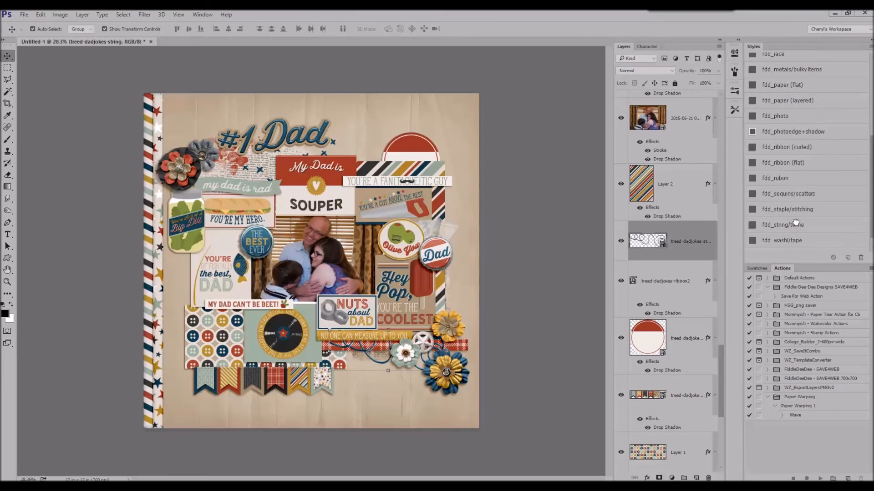
left_click(794, 224)
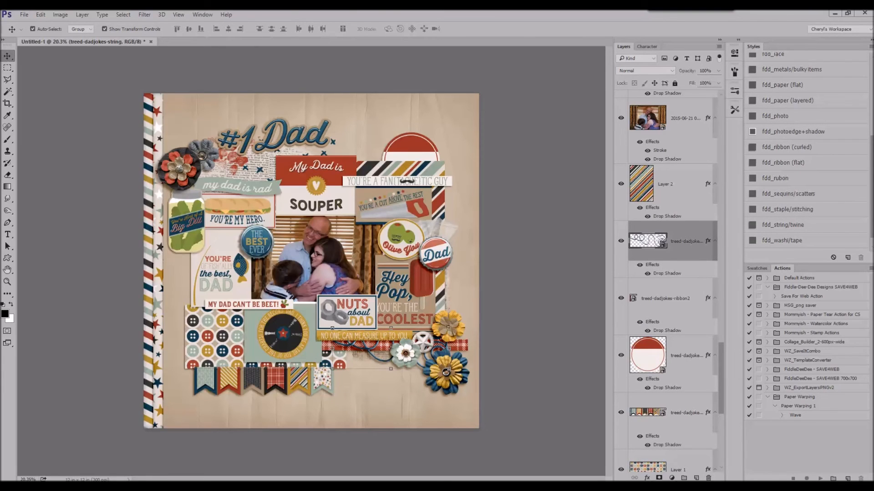
Place the brown metal star above all other layers, between the #1 Dad title and the round label.
scroll(673, 186, "up", 20)
left_click(691, 115)
key("Return")
key("ctrl+t")
left_click(304, 28)
left_click_drag(318, 264, 371, 135)
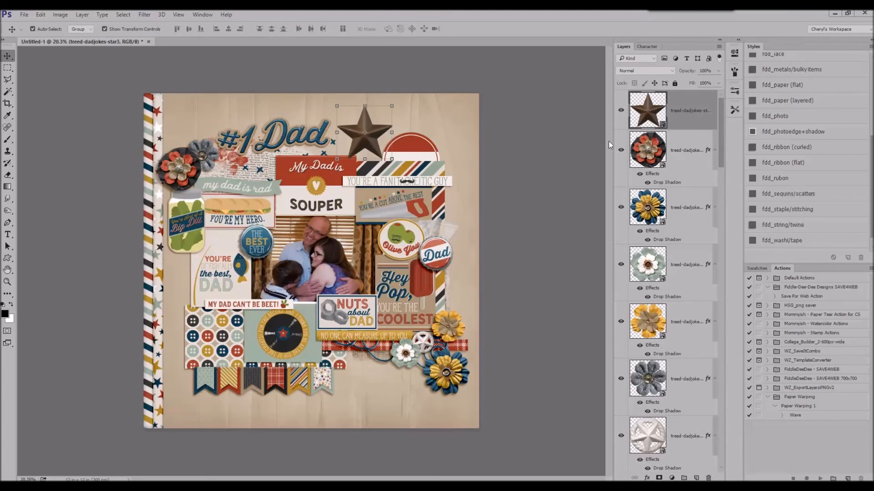
Apply the fdd_metals/bulky items style to the brown star, then shrink and tilt it at the striped piece's upper left corner.
scroll(796, 137, "up", 3)
left_click(795, 120)
left_click_drag(392, 106, 371, 154)
left_click(306, 29)
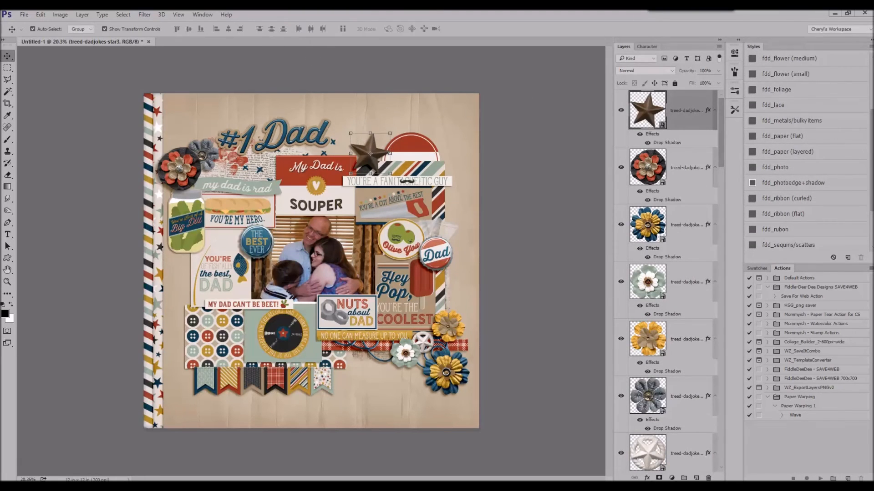
Place the diagonally striped tape at the left side of the fish card, scaled to about 86%.
left_click(223, 254)
left_click_drag(541, 231, 220, 266)
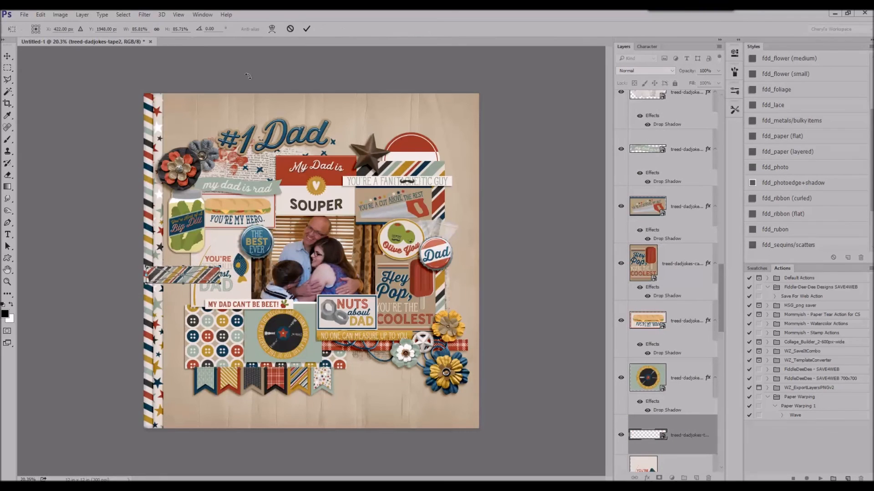
left_click(306, 28)
Rotate the striped tape 90° counterclockwise below the pickle jar and apply the fdd_washi/tape style.
left_click(41, 14)
mouse_move(59, 195)
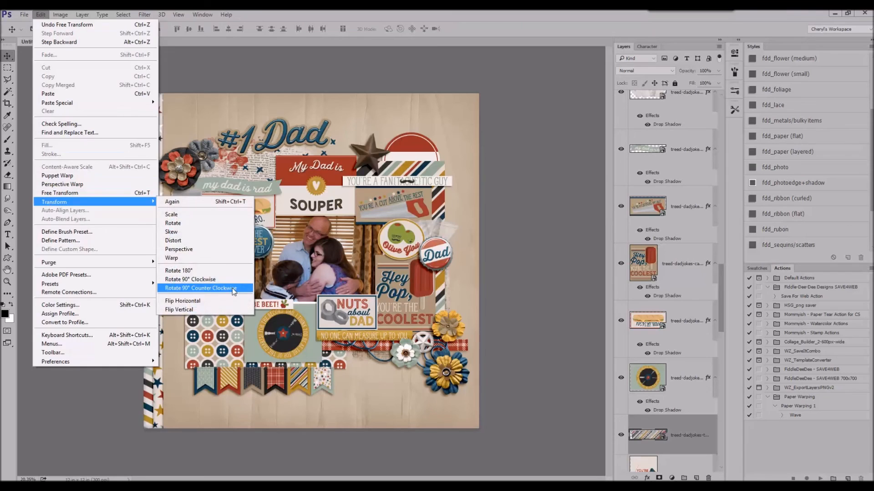
left_click(200, 287)
scroll(779, 182, "down", 4)
left_click(779, 226)
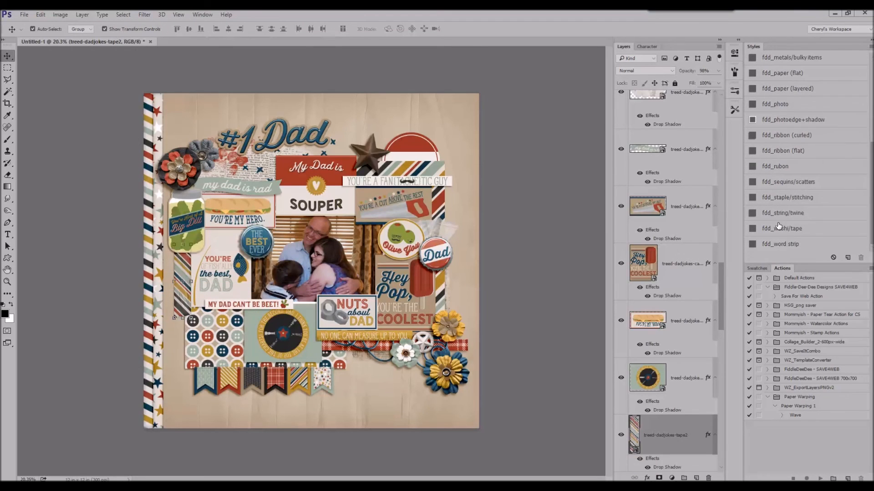